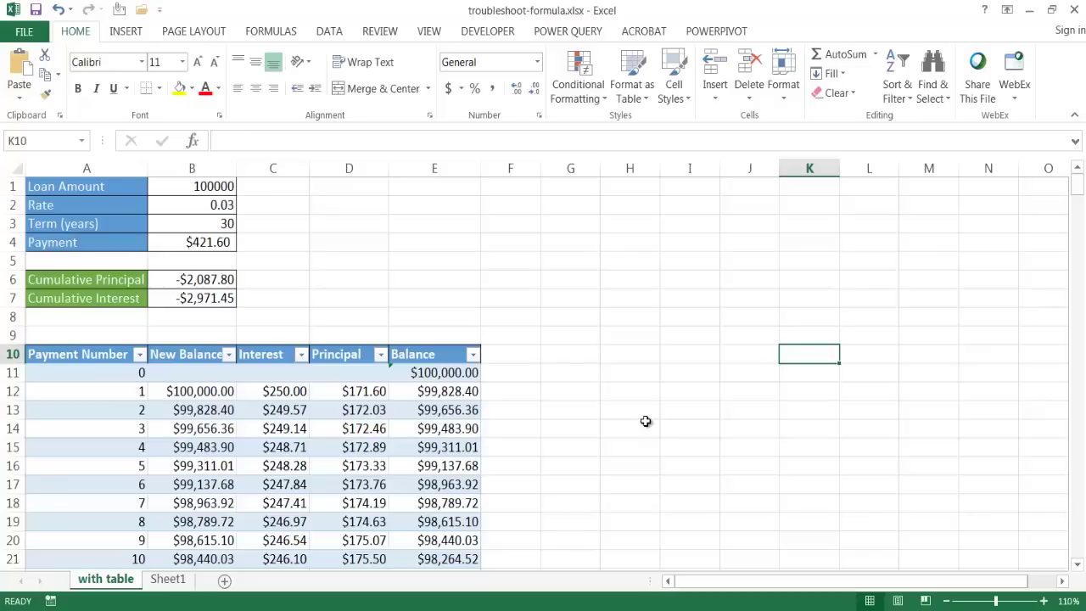
Step: Inspect the contents of individual loan table cells E16, D16, B13 and A13
left_click(428, 469)
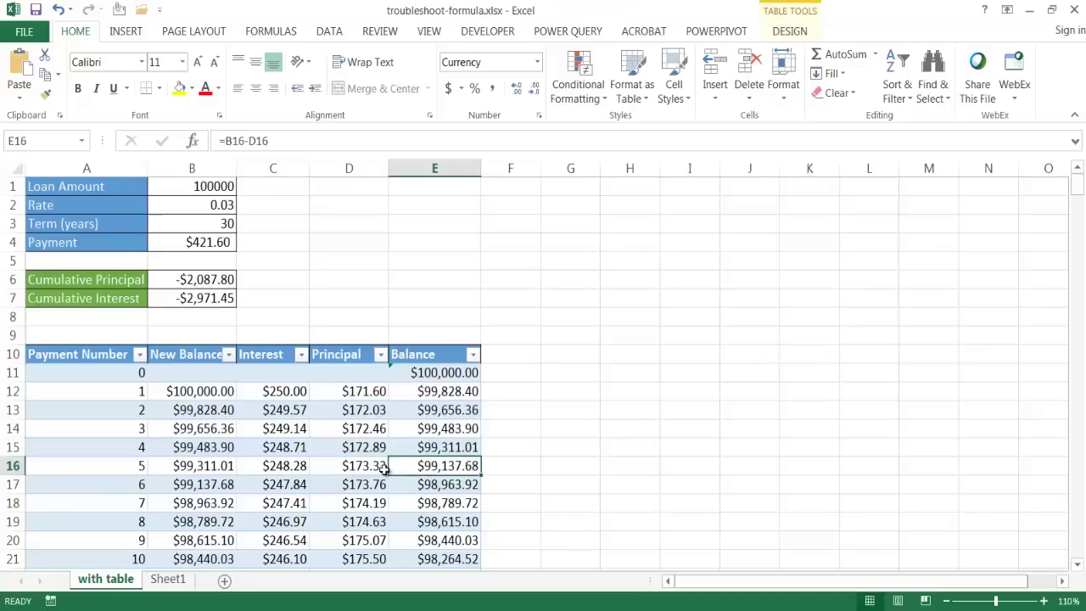
left_click(352, 469)
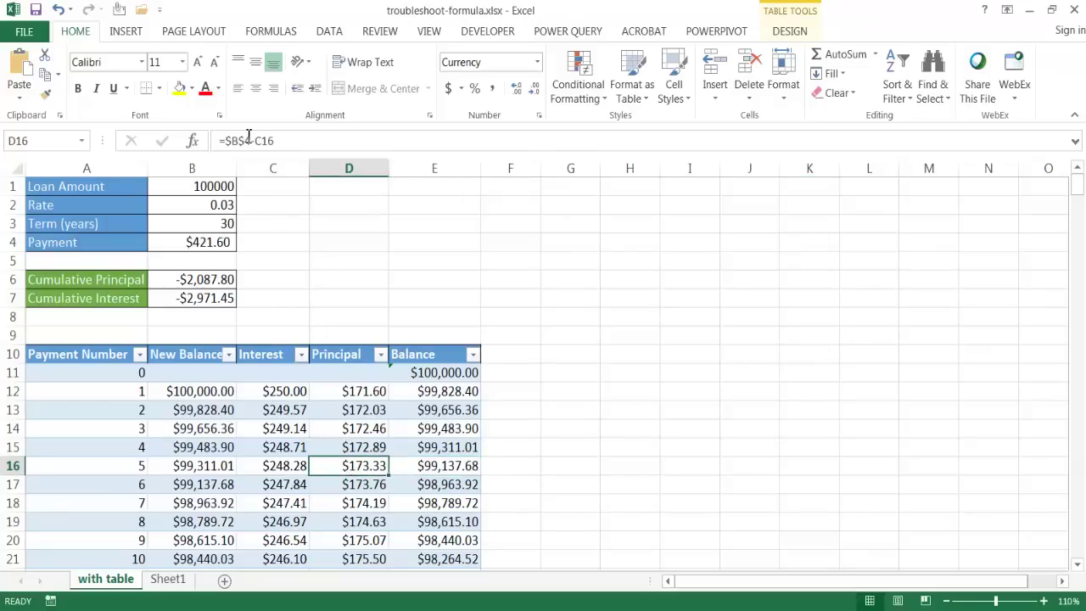
left_click(195, 408)
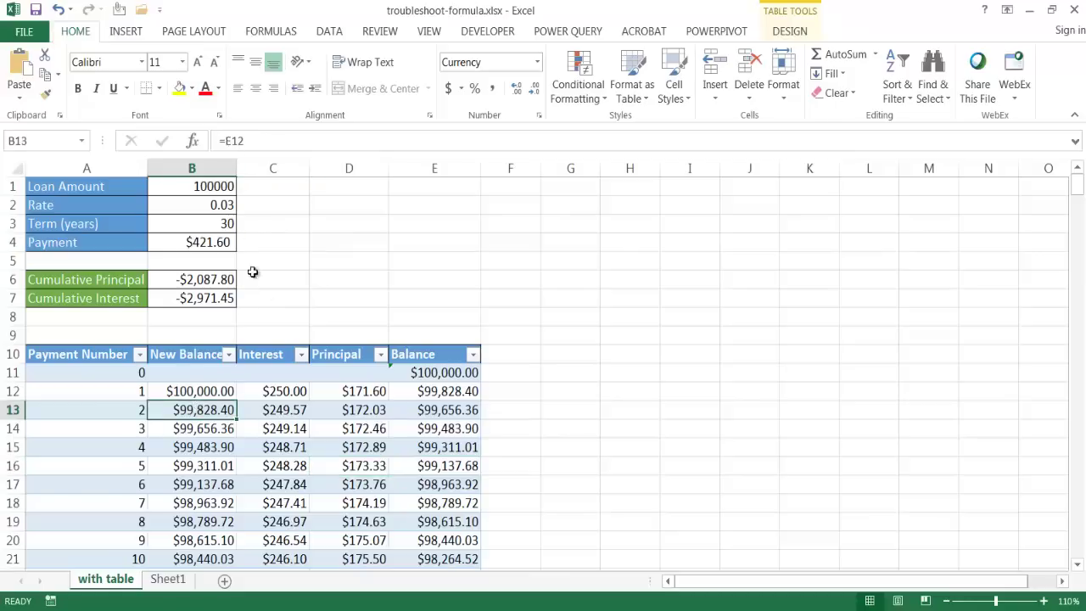
left_click(120, 403)
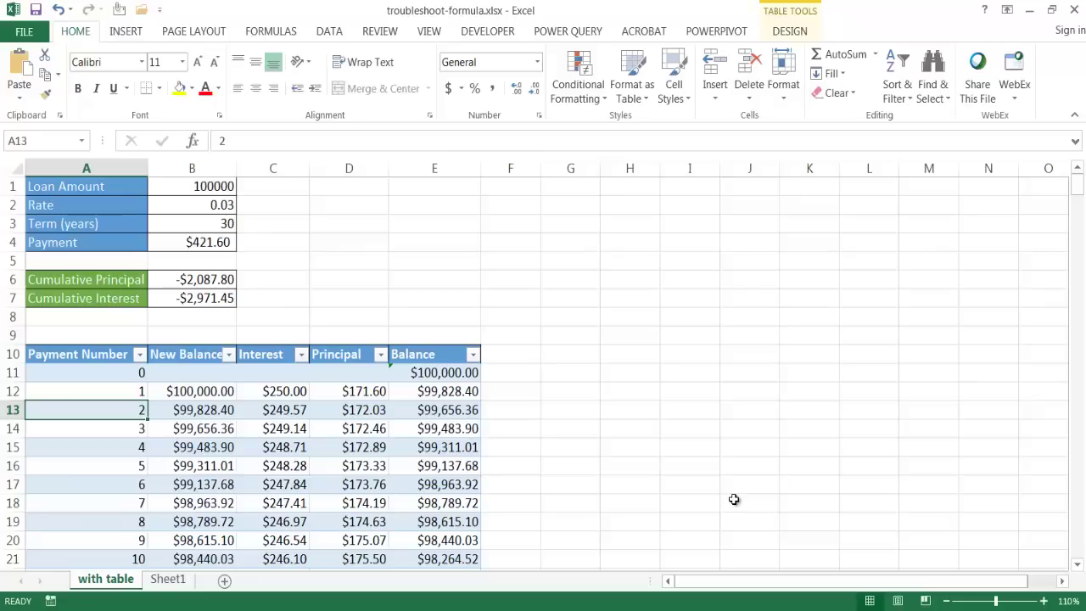
Step: Show all formulas in the sheet instead of their values, and switch back to the values
key("ctrl+grave")
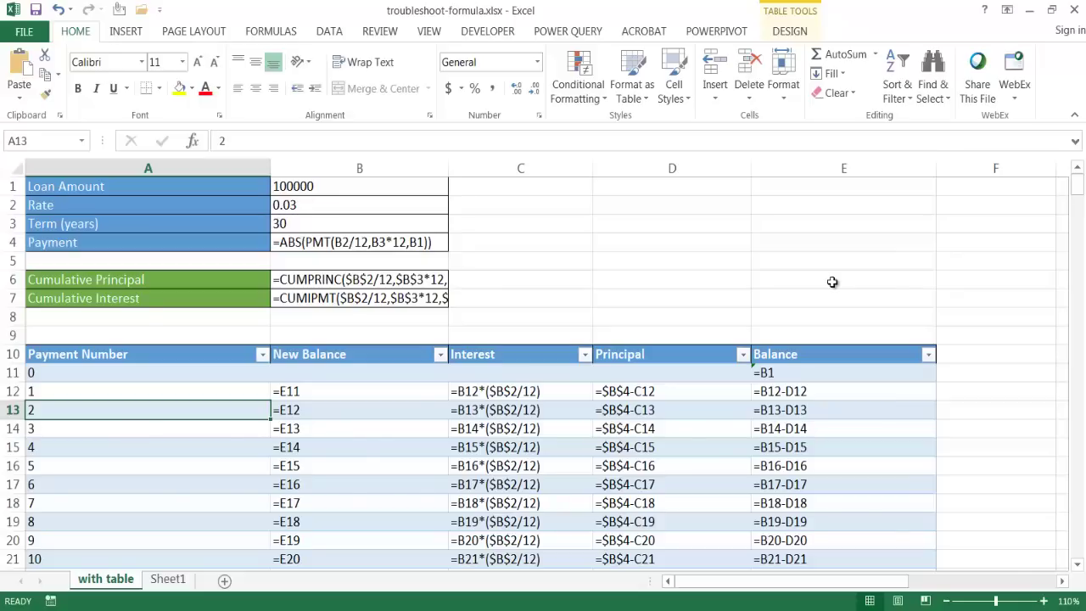
key("ctrl+grave")
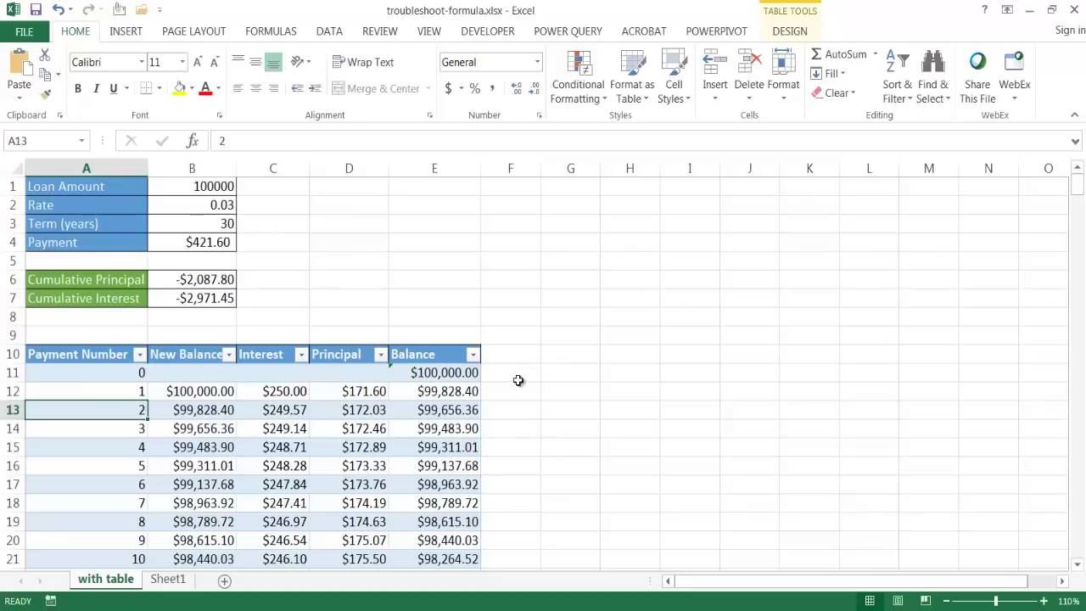
Step: Use Go To Special from an empty cell to select every formula cell in the sheet, with all result types included
left_click(648, 301)
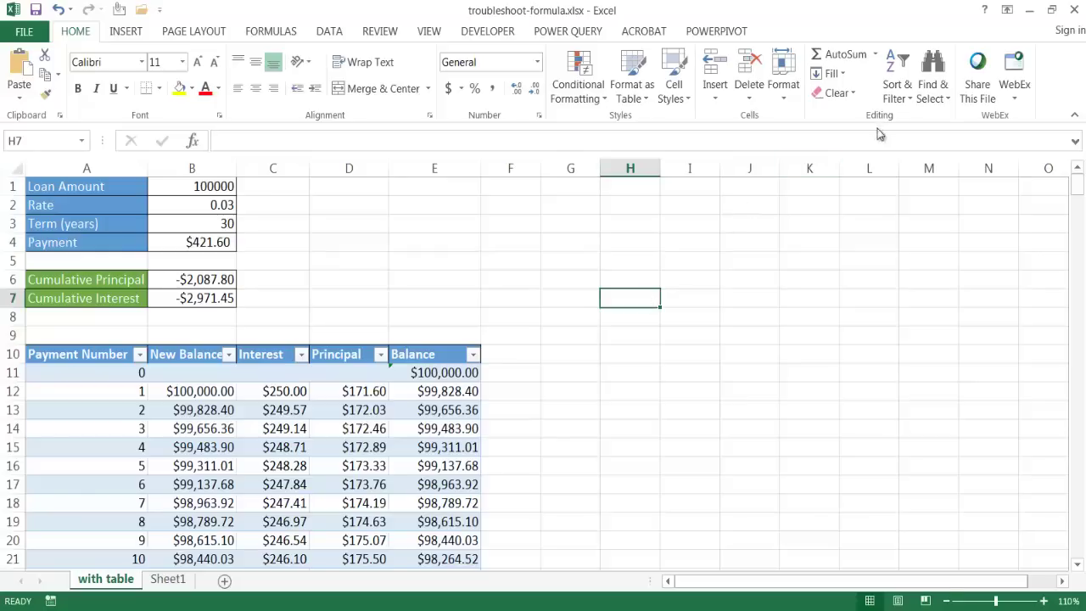
left_click(932, 89)
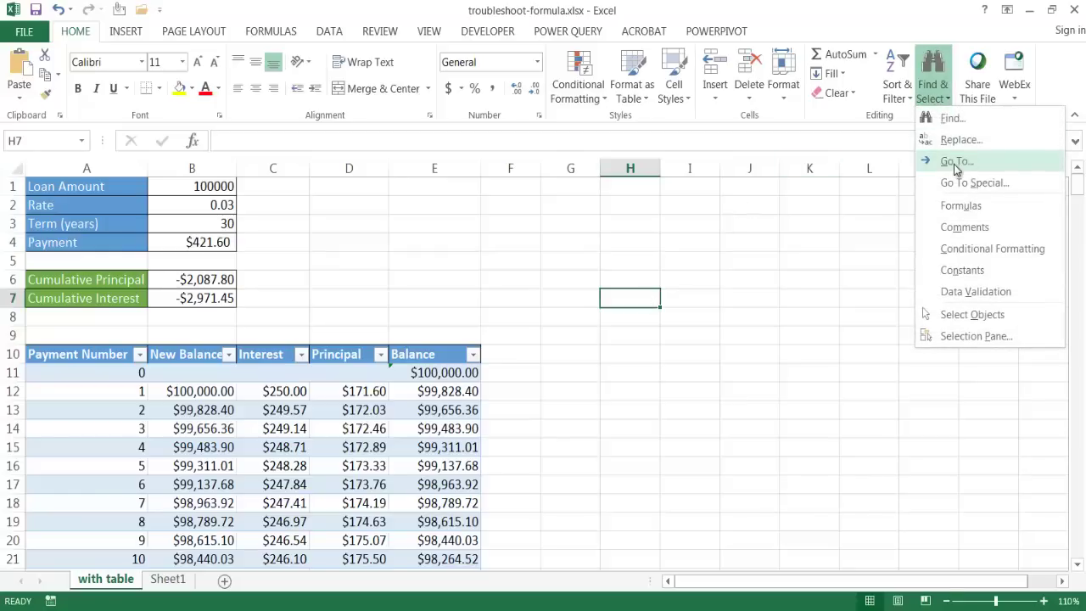
left_click(816, 302)
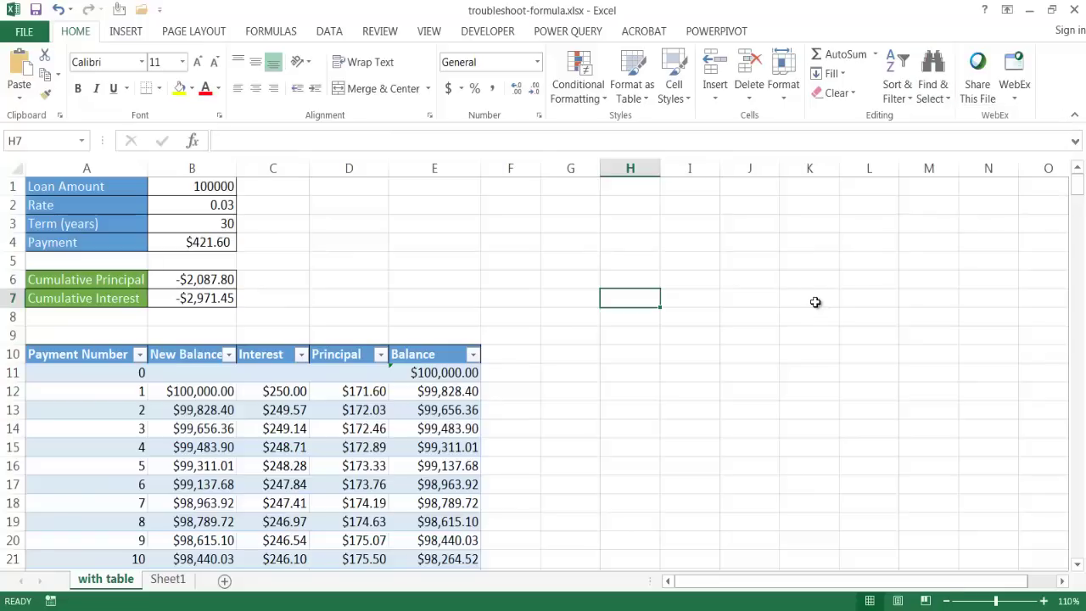
key("ctrl+g")
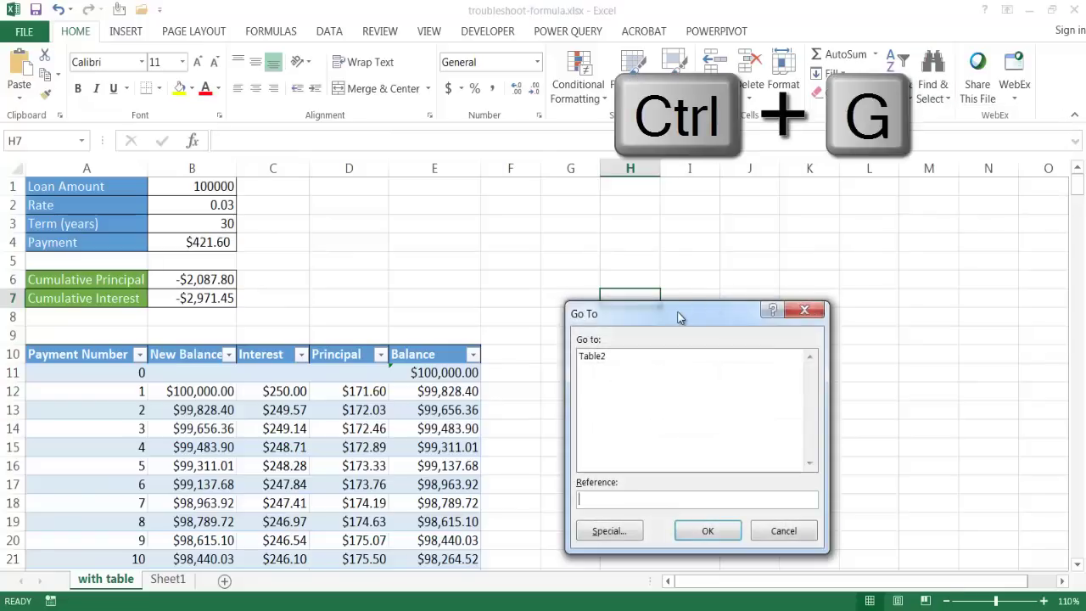
left_click_drag(680, 317, 714, 250)
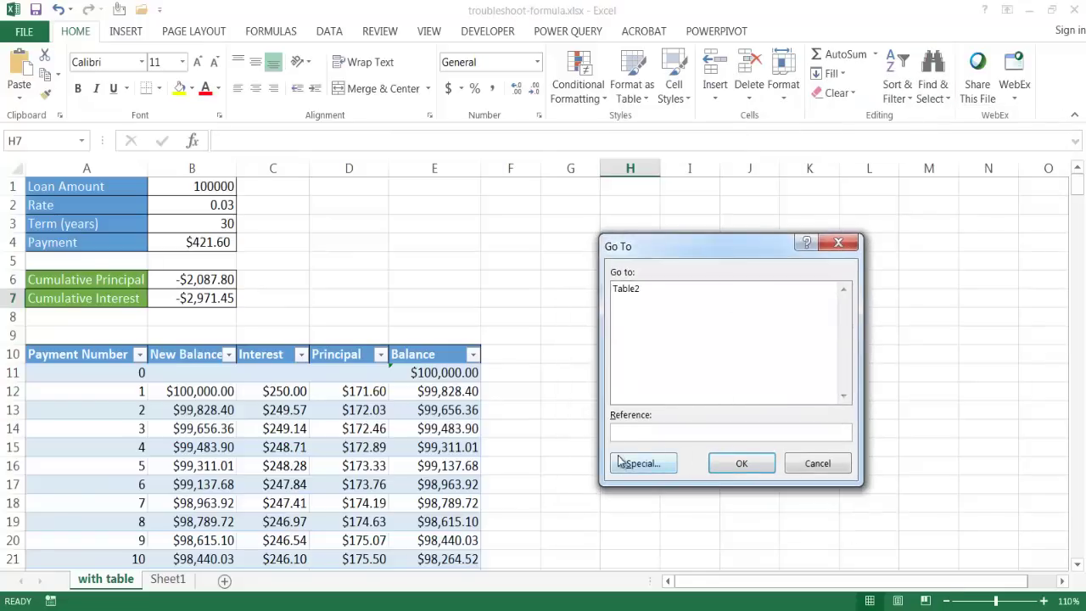
left_click(665, 467)
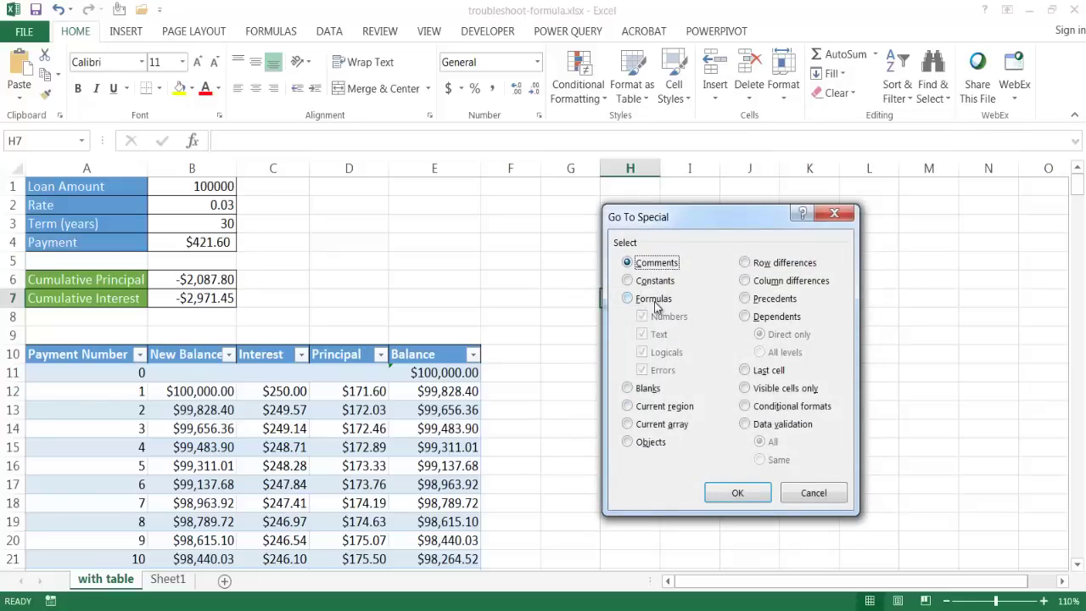
left_click(641, 303)
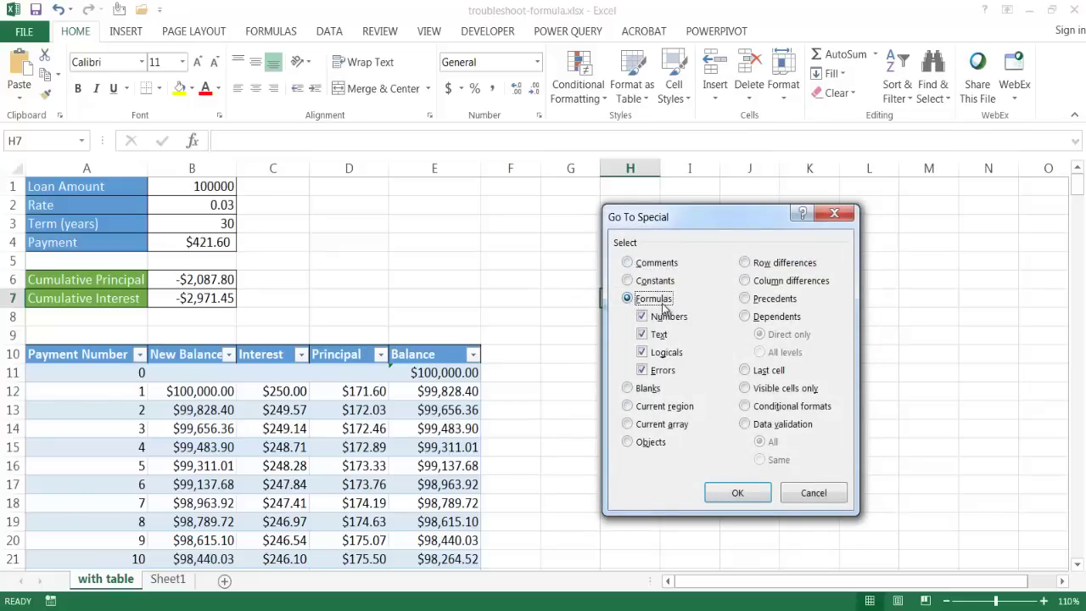
left_click(755, 494)
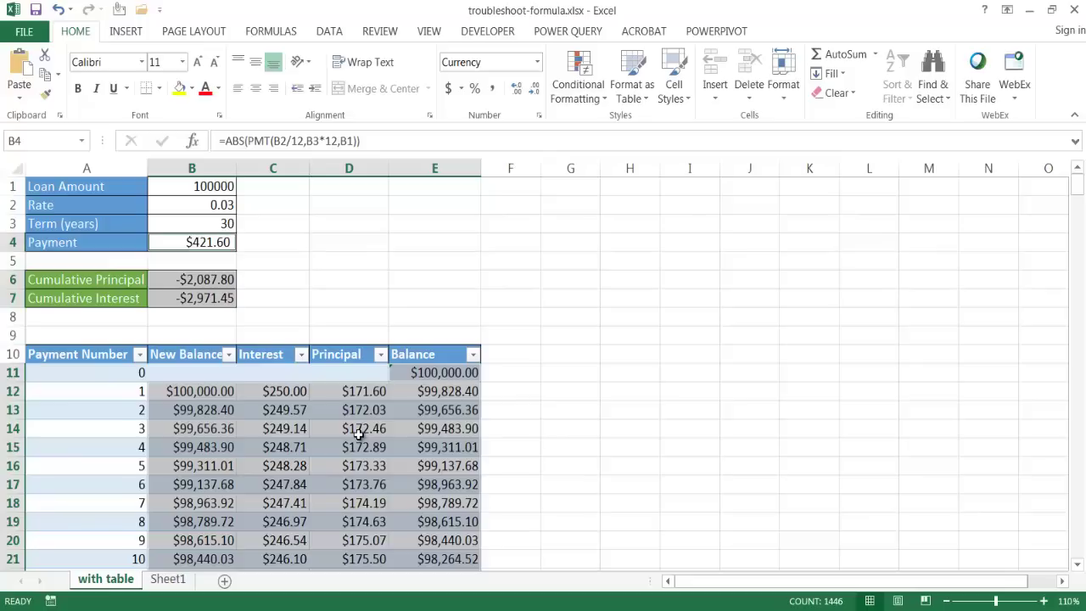
Step: Trace the precedents of the Balance cell E14 and remove the arrows
left_click(432, 429)
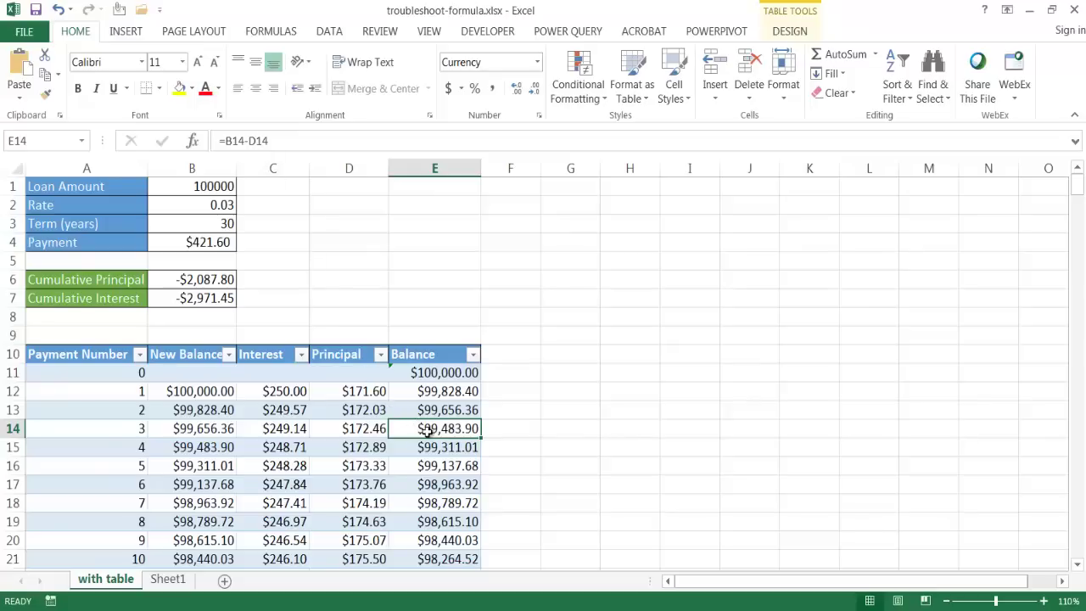
left_click(270, 34)
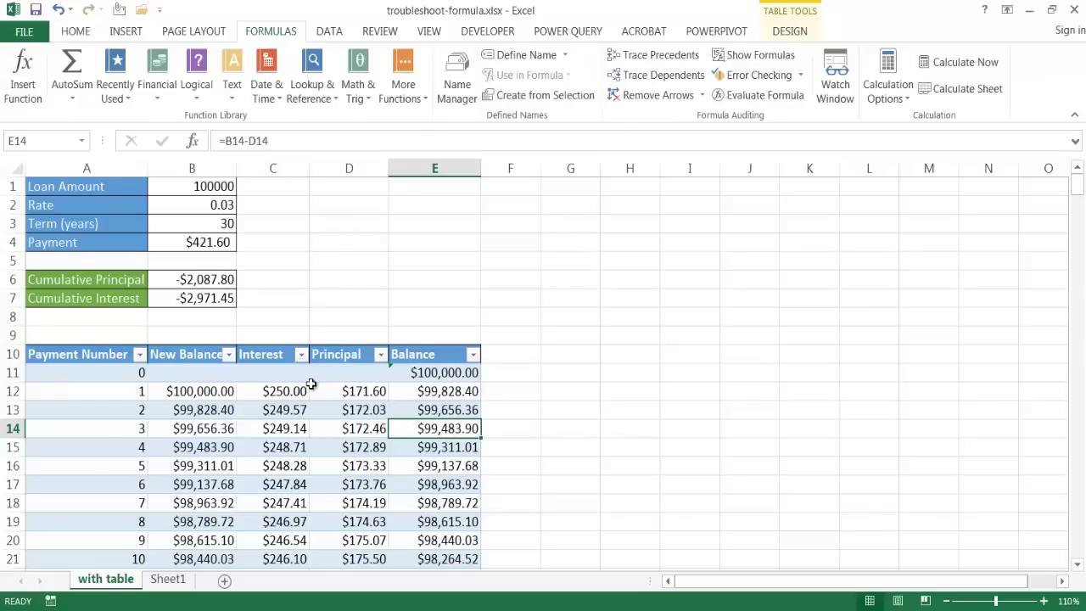
left_click(655, 56)
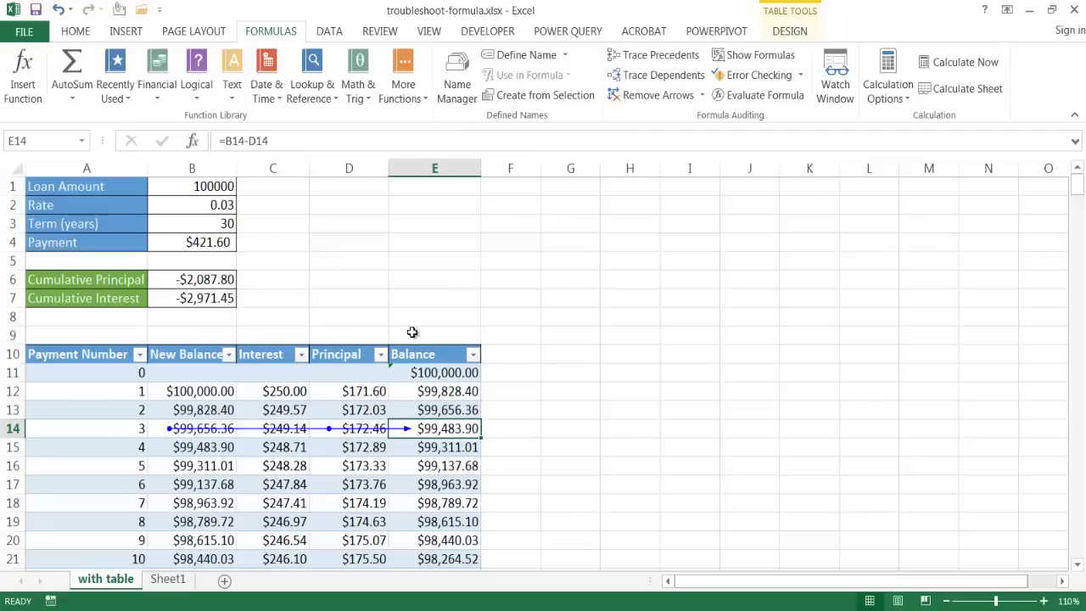
left_click(658, 97)
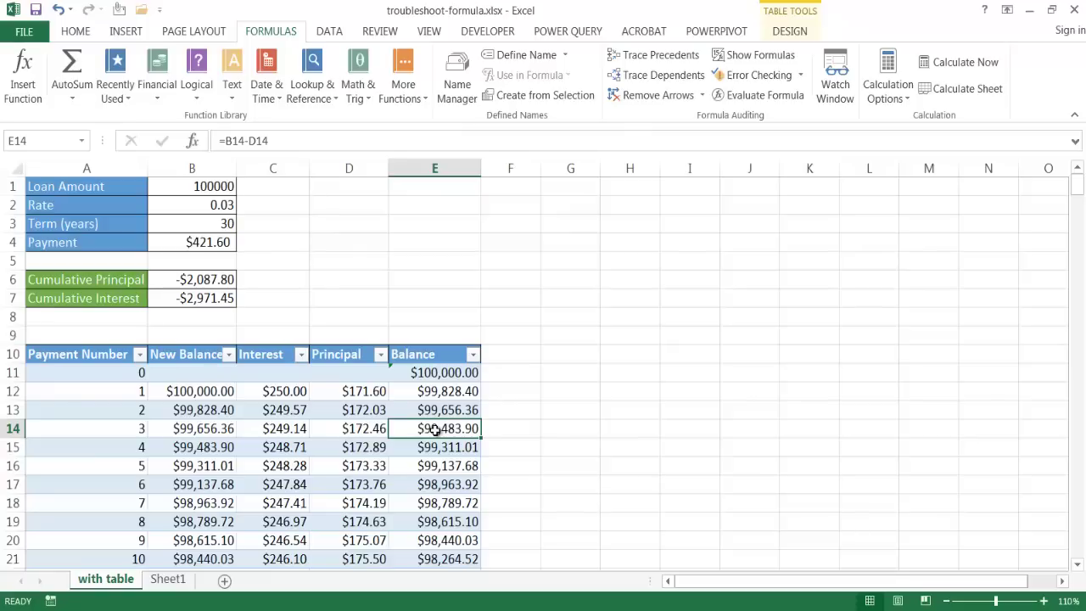
Step: Trace the dependents of cell E14, remove the arrows, and check the formulas in B15 and E13
left_click(662, 75)
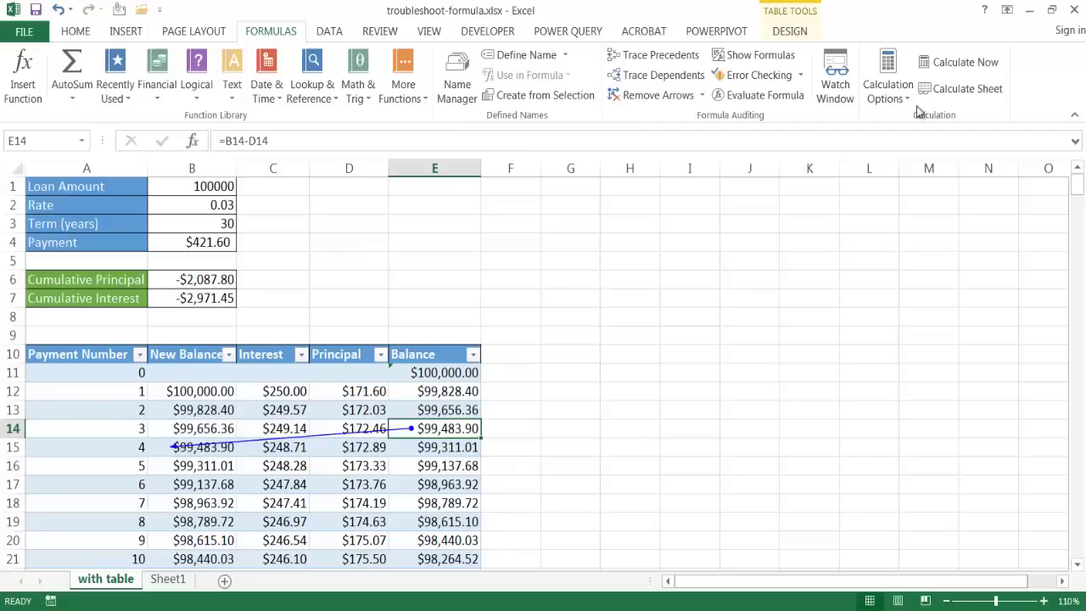
left_click(651, 100)
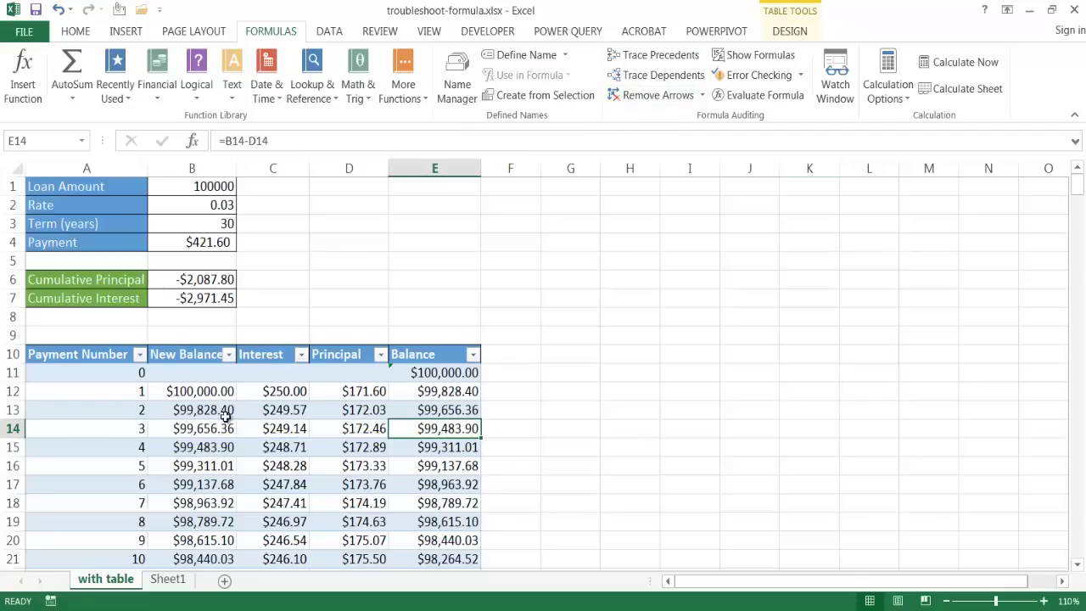
left_click(206, 450)
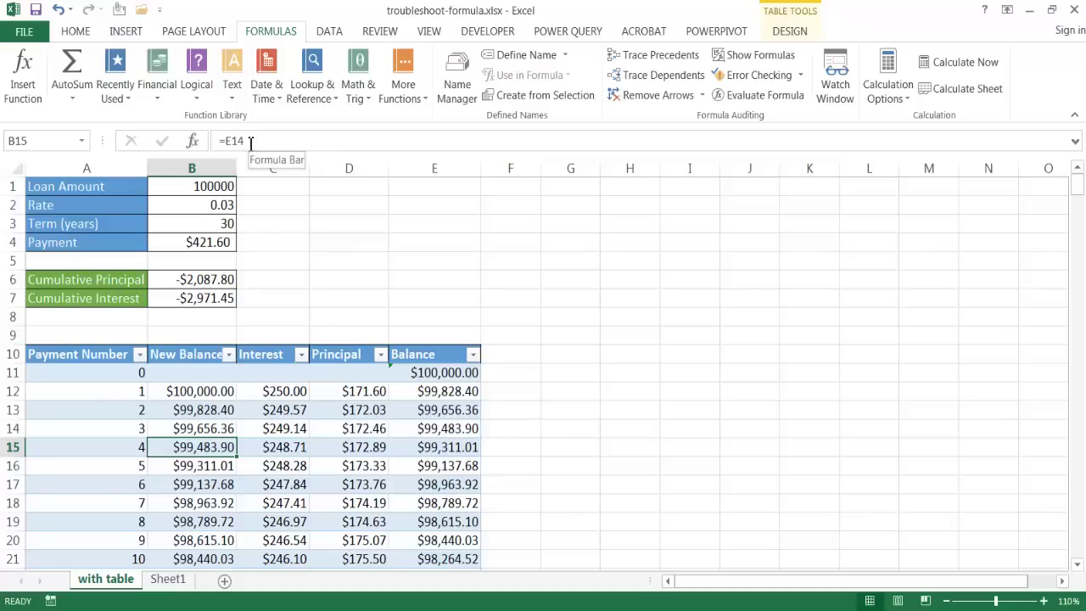
left_click(445, 408)
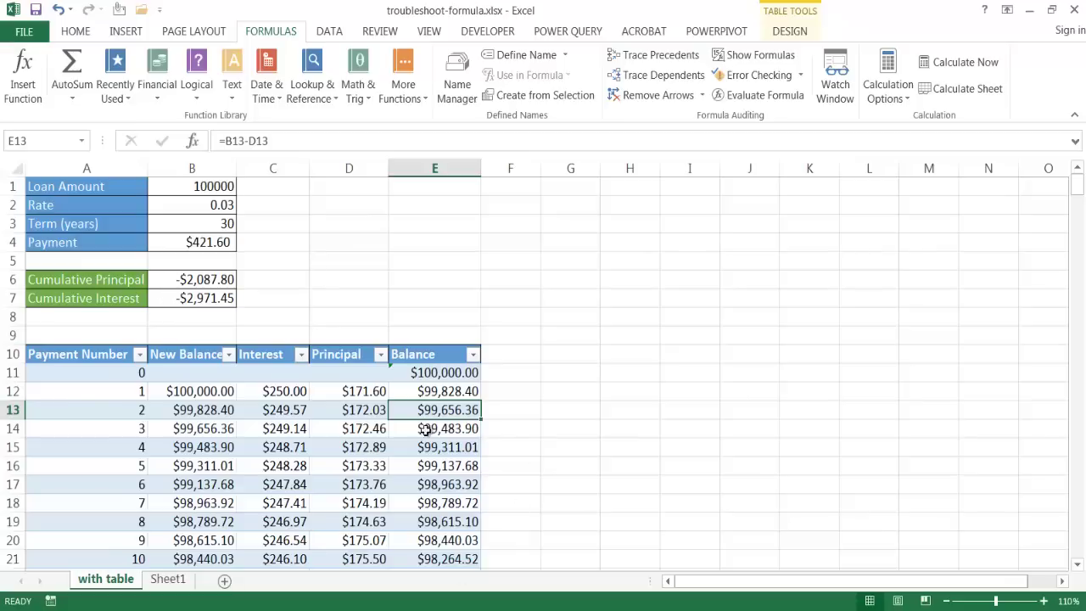
Step: Use Go To Special to select only formula cells with errors, excluding Numbers, Text and Logicals
left_click(665, 351)
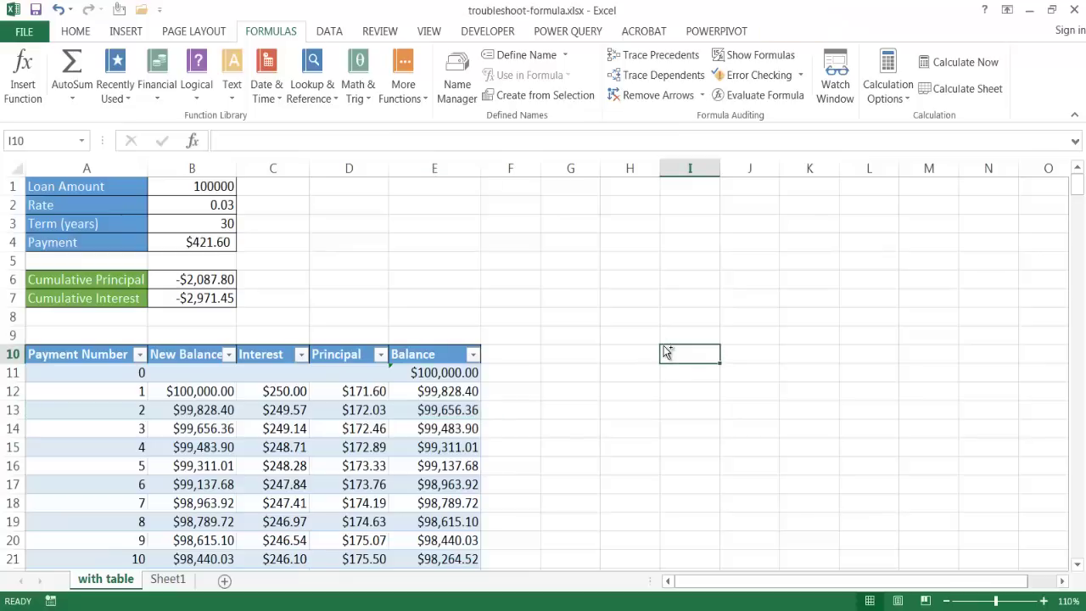
key("F5")
left_click(652, 465)
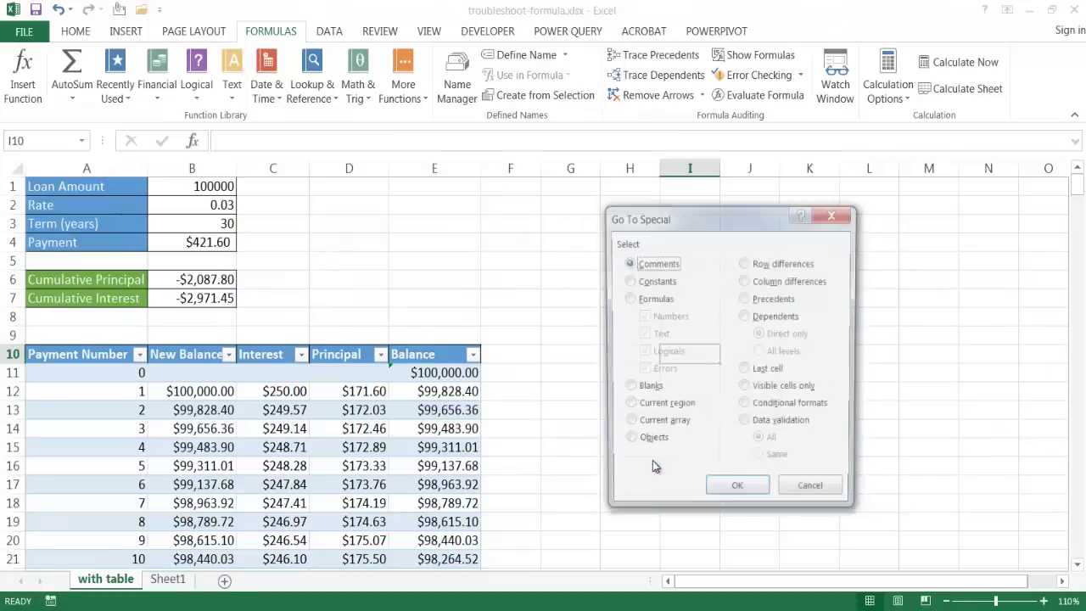
left_click(628, 300)
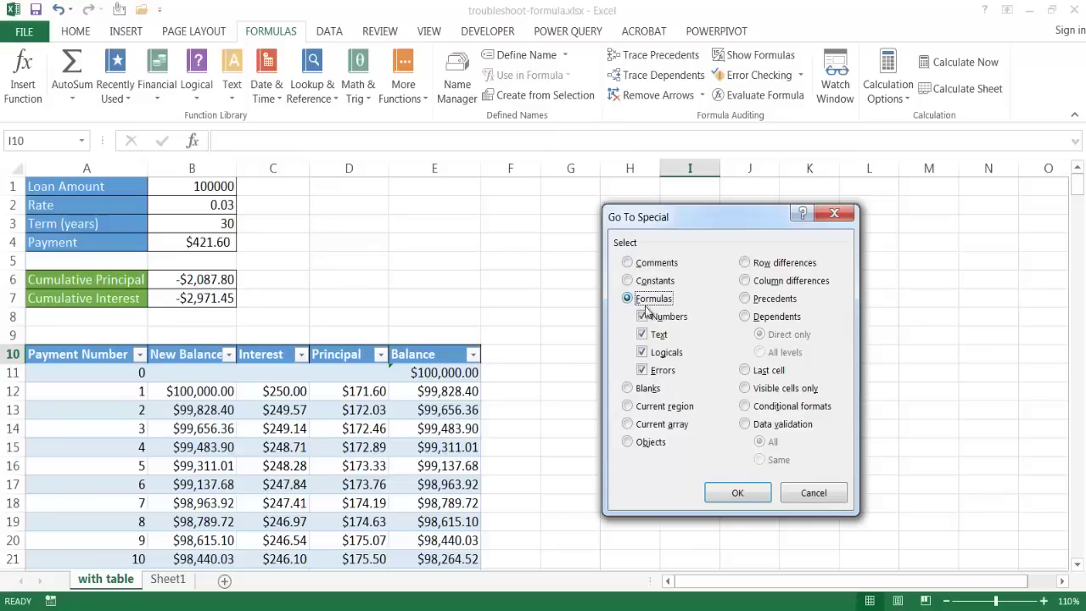
left_click(643, 317)
left_click(643, 335)
left_click(643, 352)
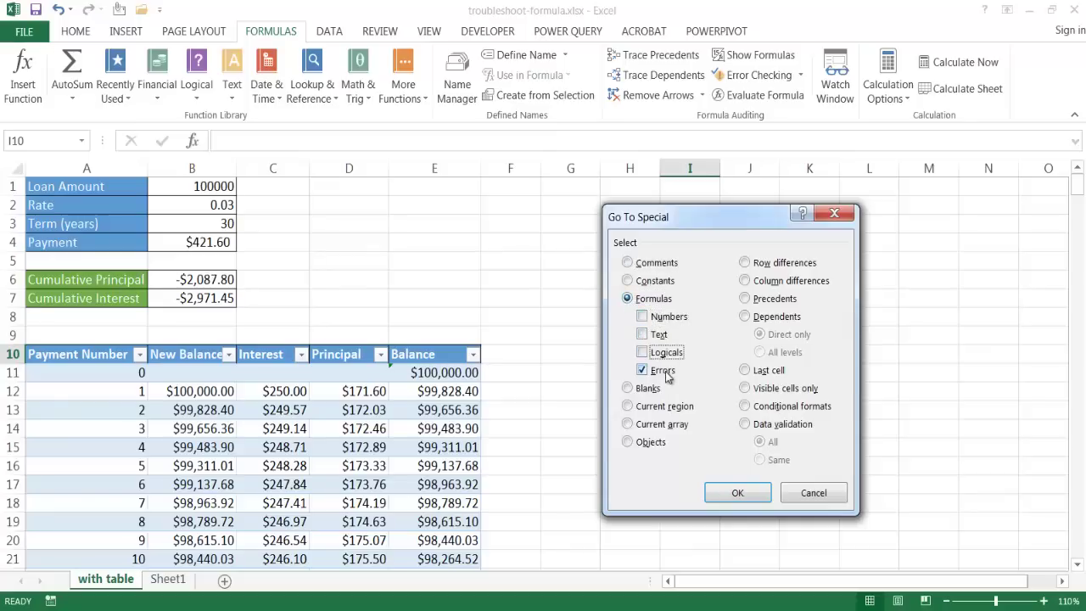
left_click(737, 494)
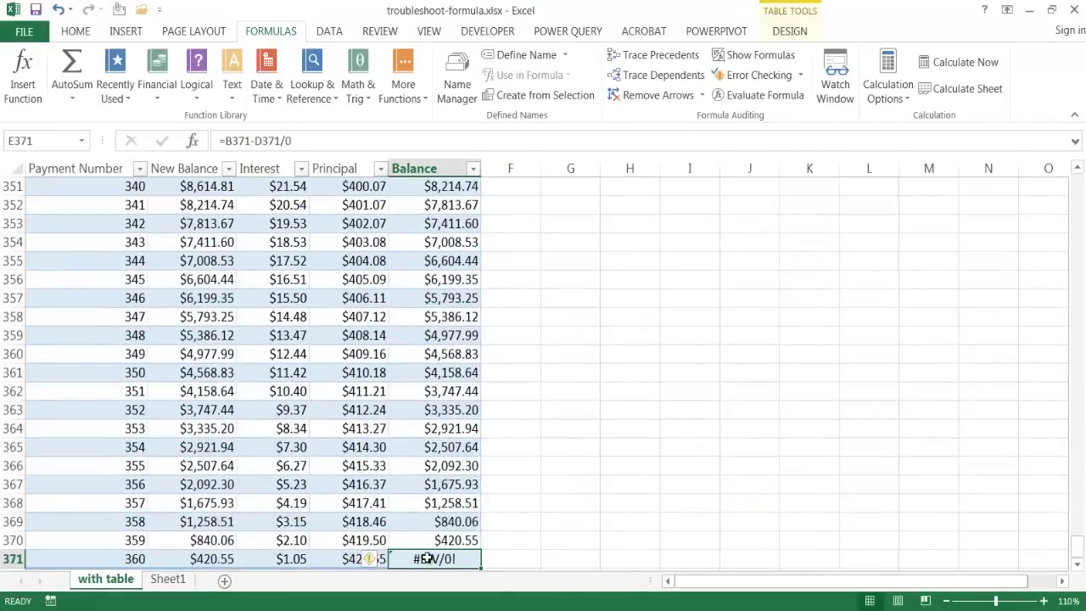
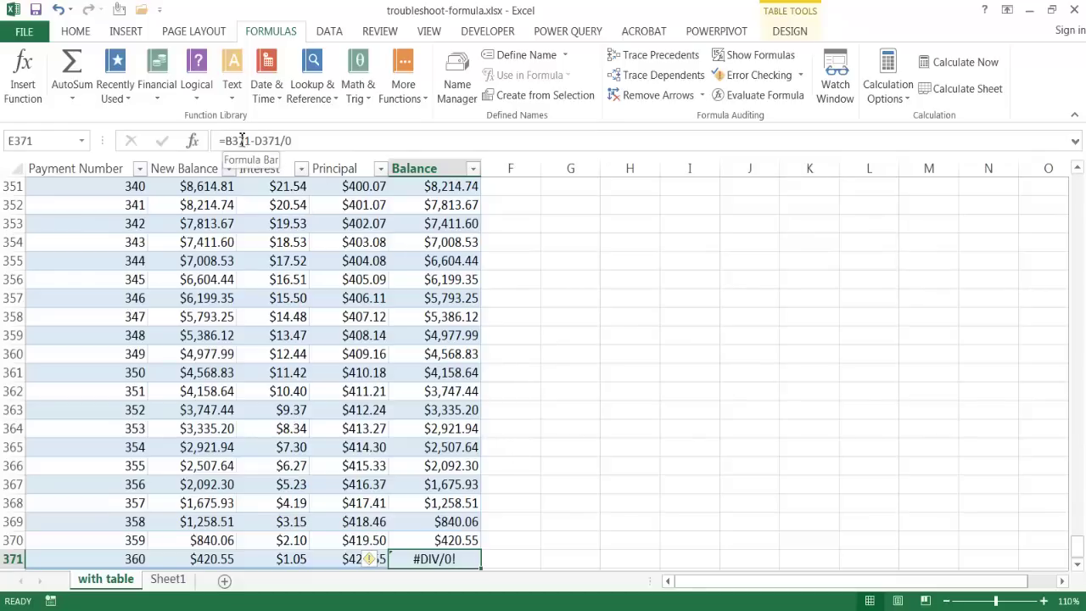
Step: Trace and clear the precedents of cell E371, and evaluate its formula part by part with Evaluate Formula
left_click(638, 56)
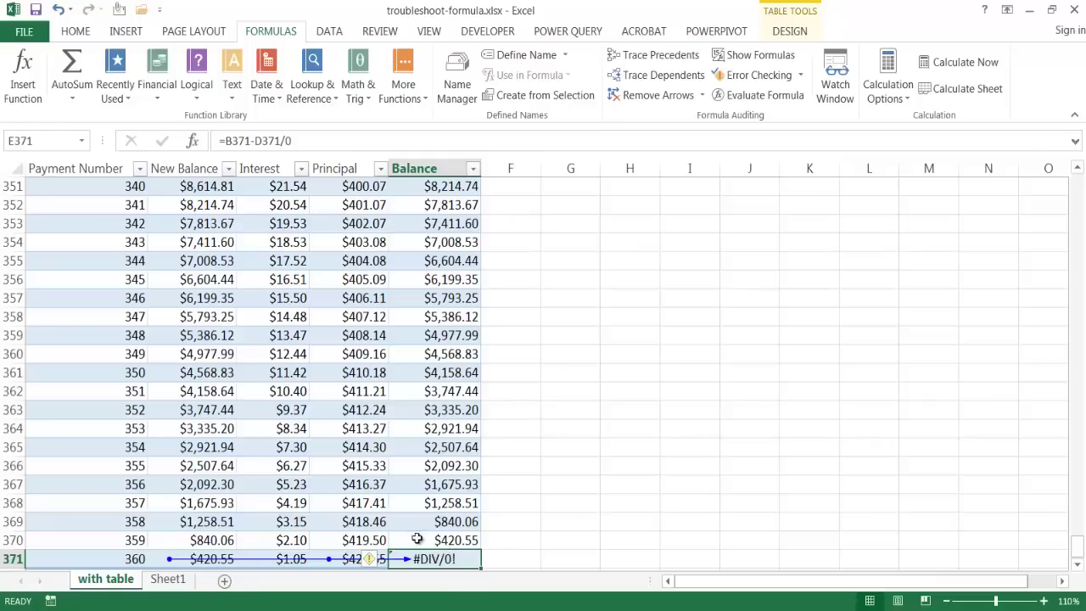
left_click(640, 98)
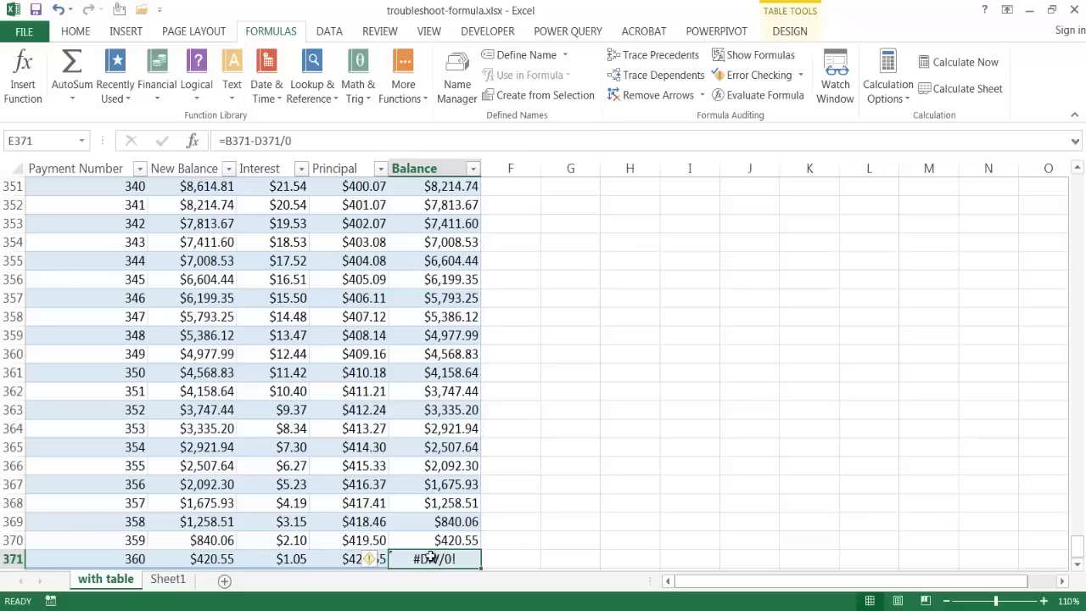
left_click(773, 100)
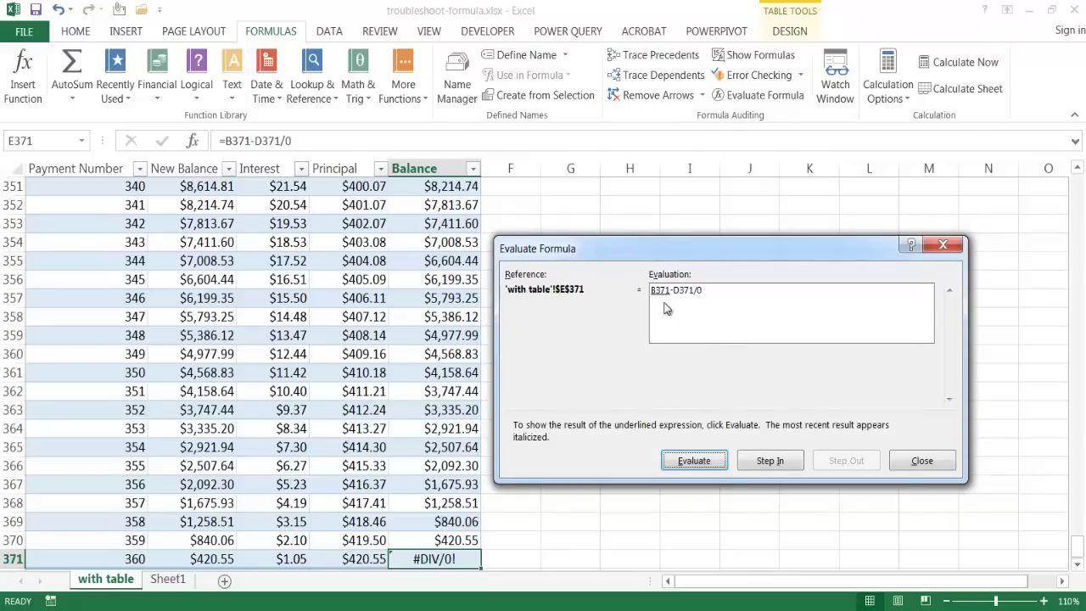
left_click(706, 462)
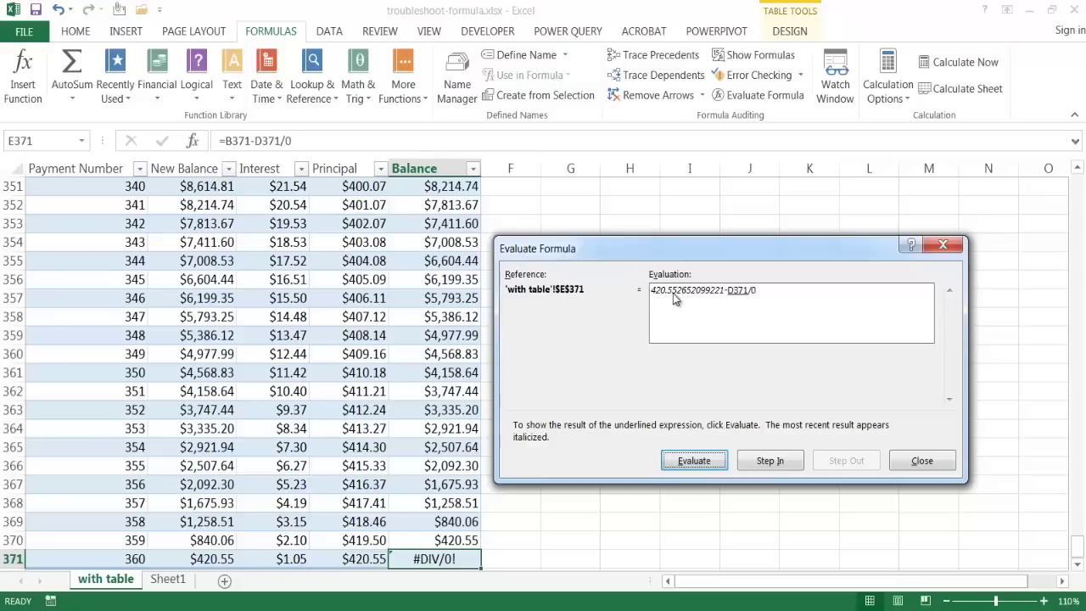
left_click(694, 462)
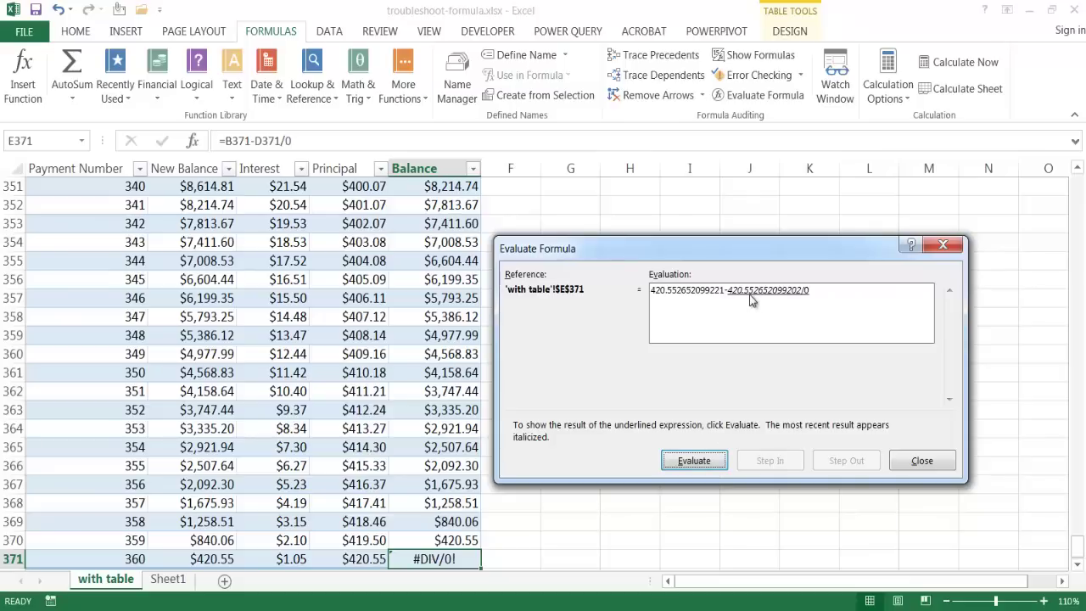
left_click(713, 462)
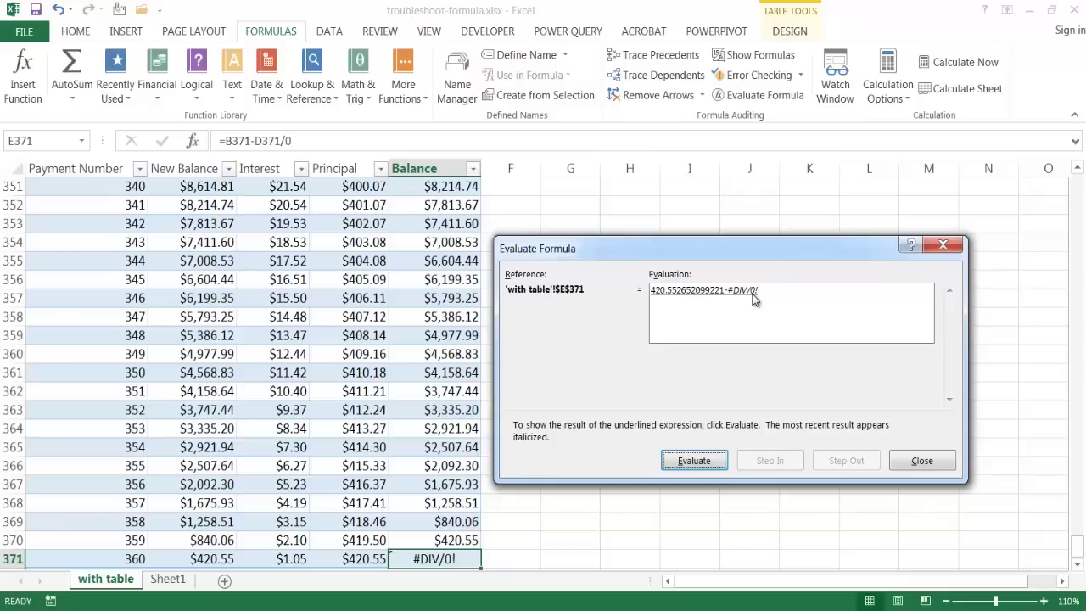
left_click(923, 472)
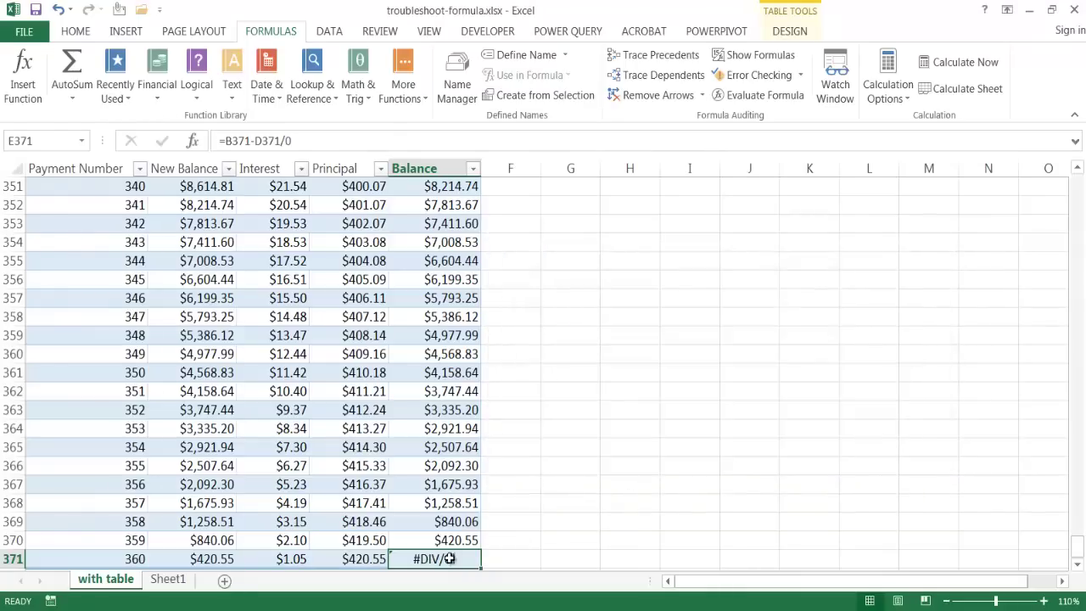
Step: Correct the formula in cell E371 to =B371-D371 by removing the division by zero, and reselect the cell
left_click(301, 142)
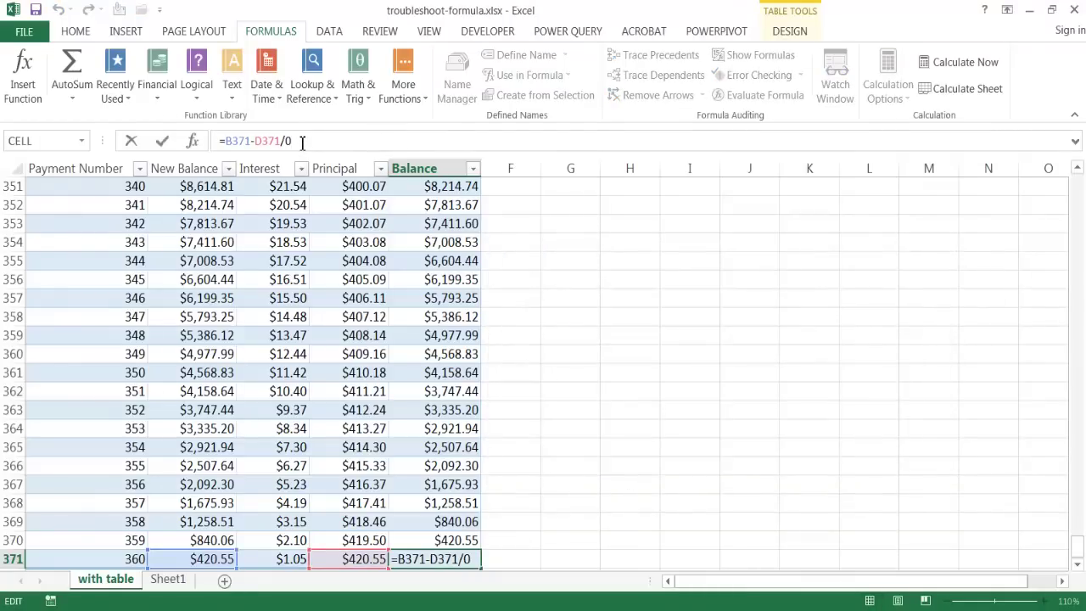
key("BackSpace")
key("BackSpace")
key("Return")
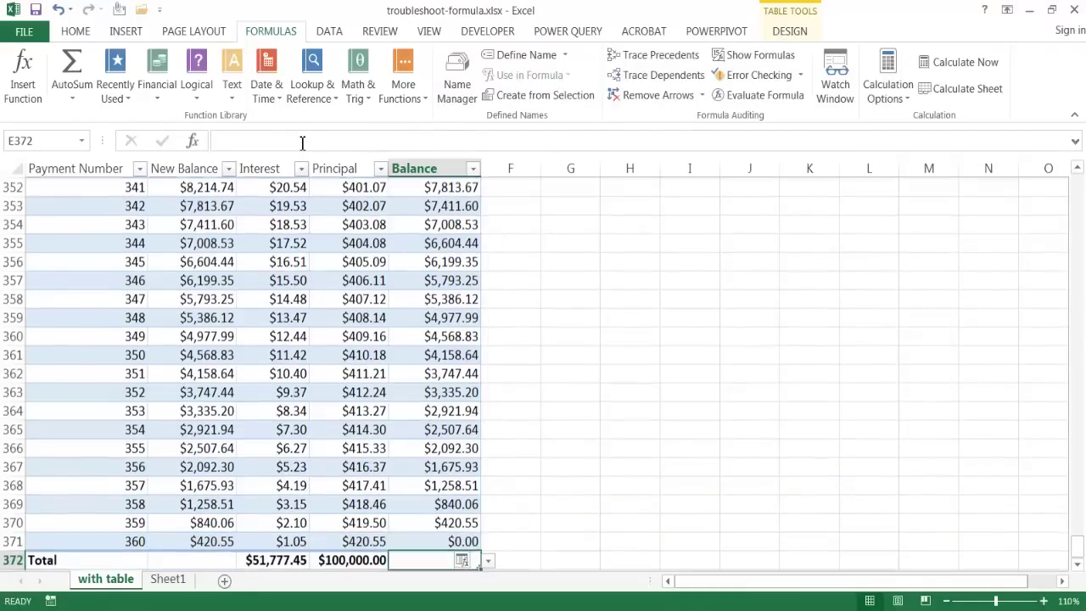
left_click(426, 540)
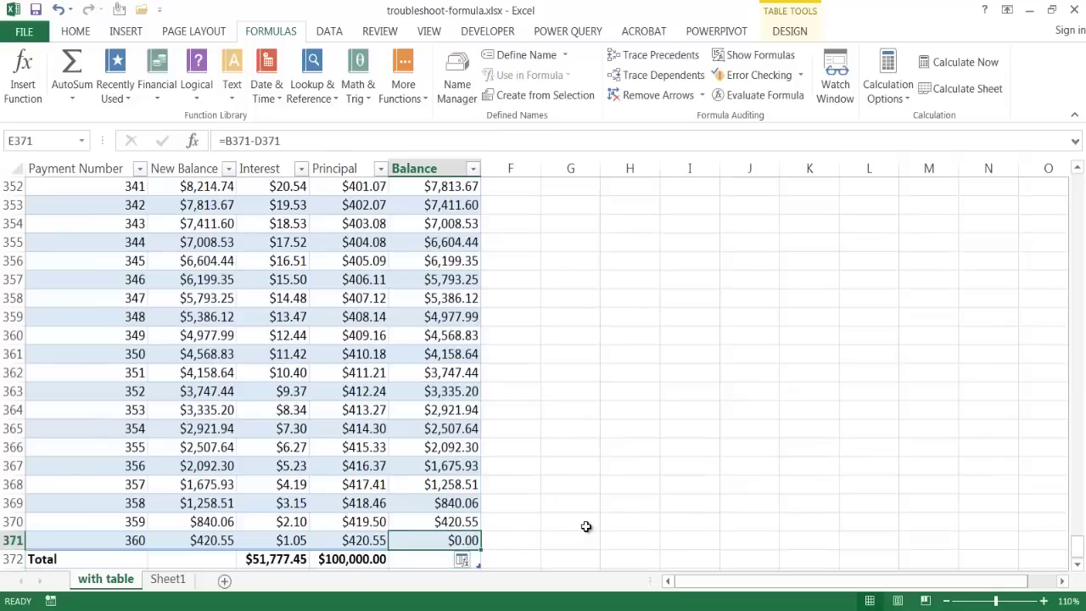